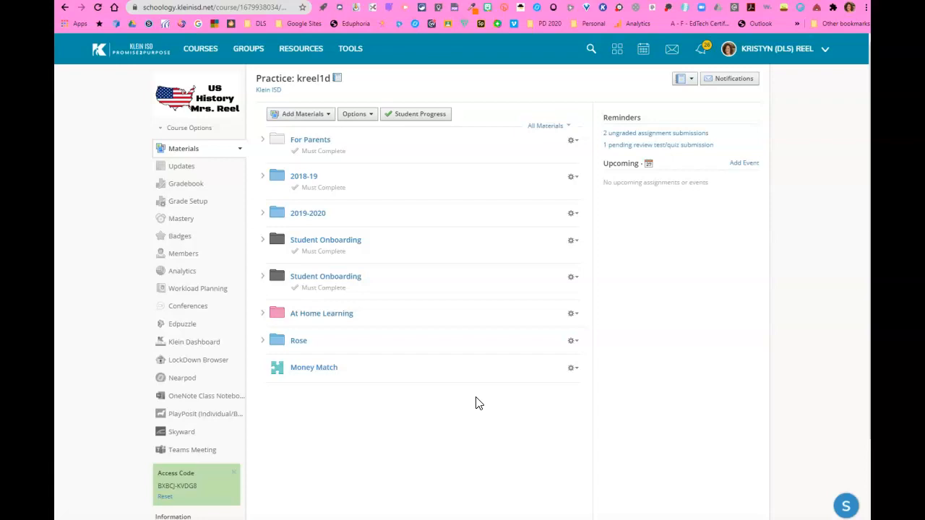
- Open the course's Members page and start a new grading group named Group A
click(508, 399)
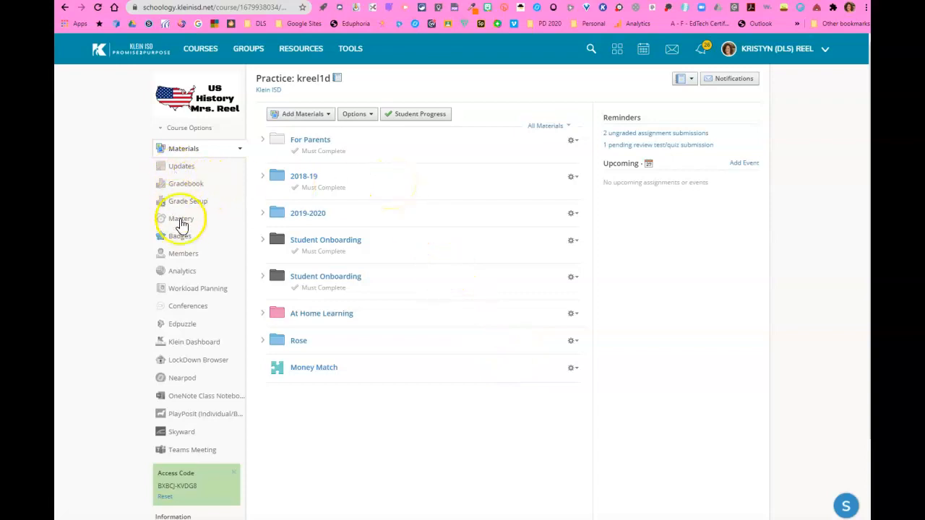
click(177, 262)
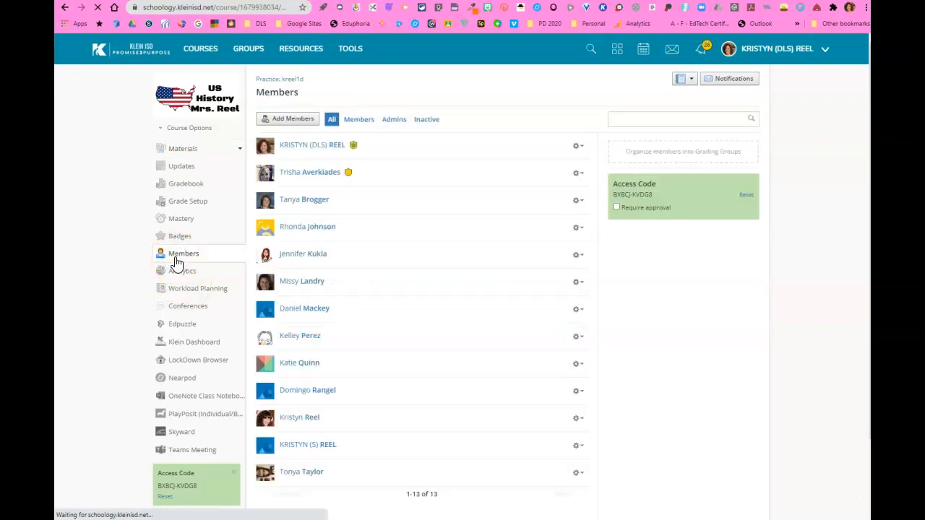
mouse_move(650, 151)
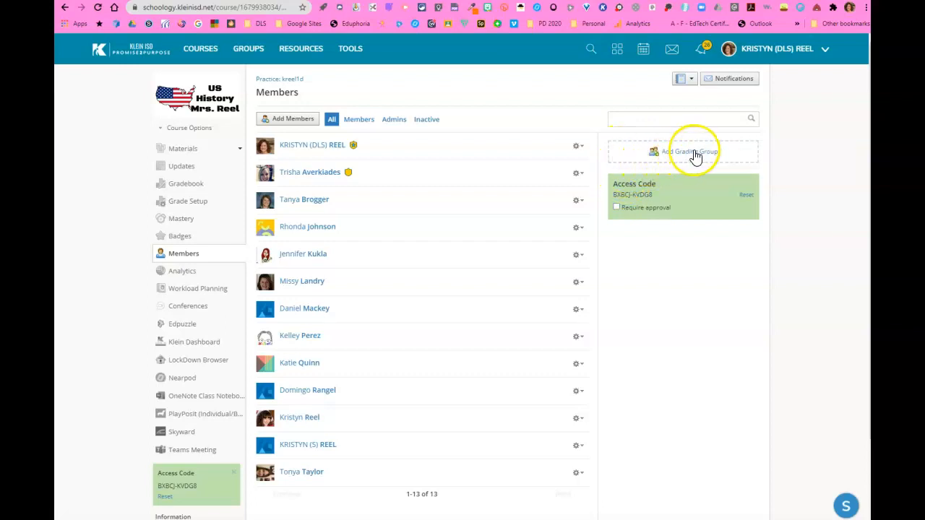
click(688, 153)
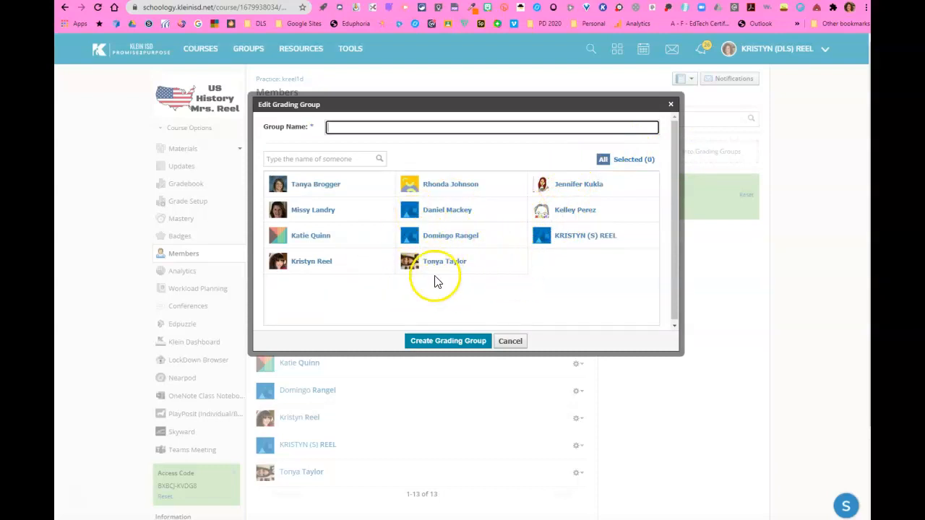
click(362, 158)
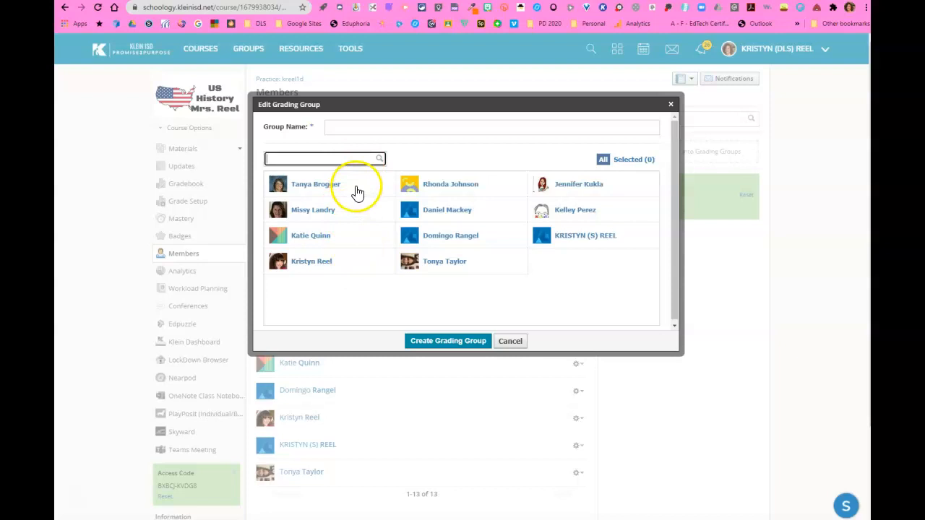
click(345, 127)
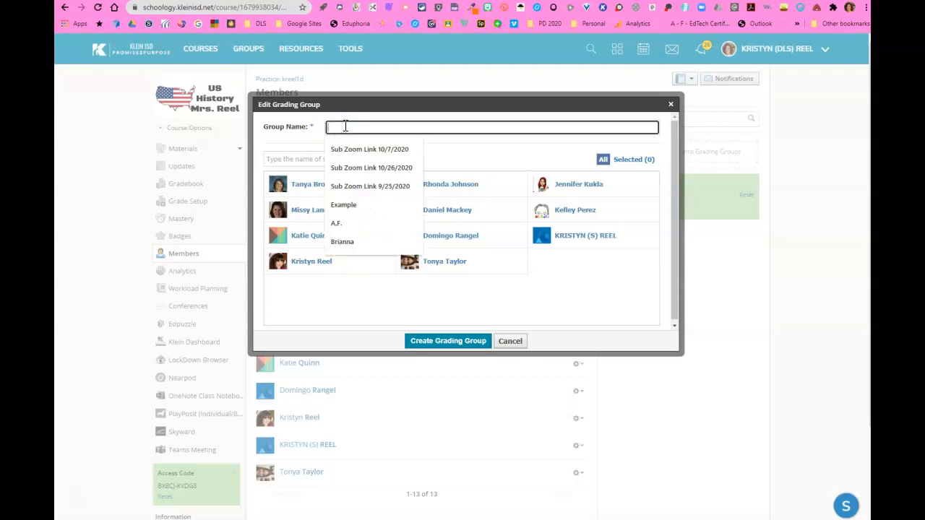
text(Group)
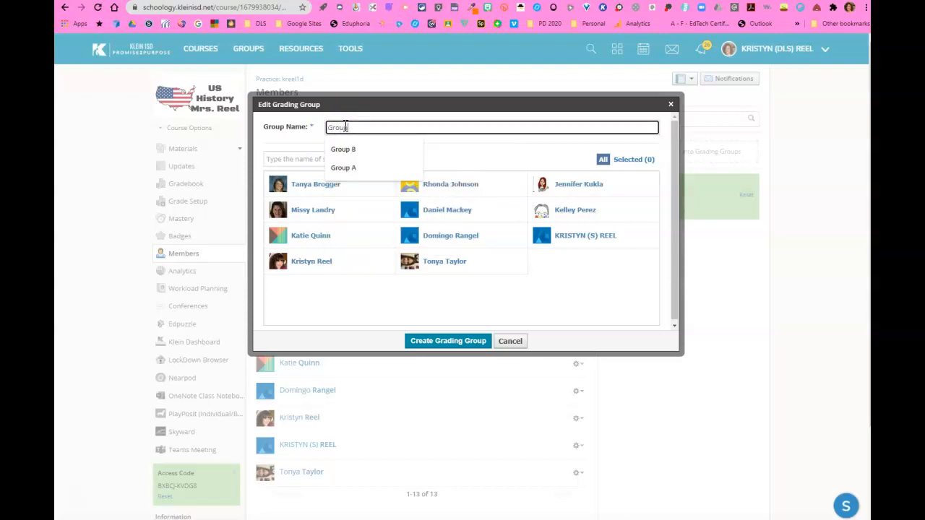
click(344, 169)
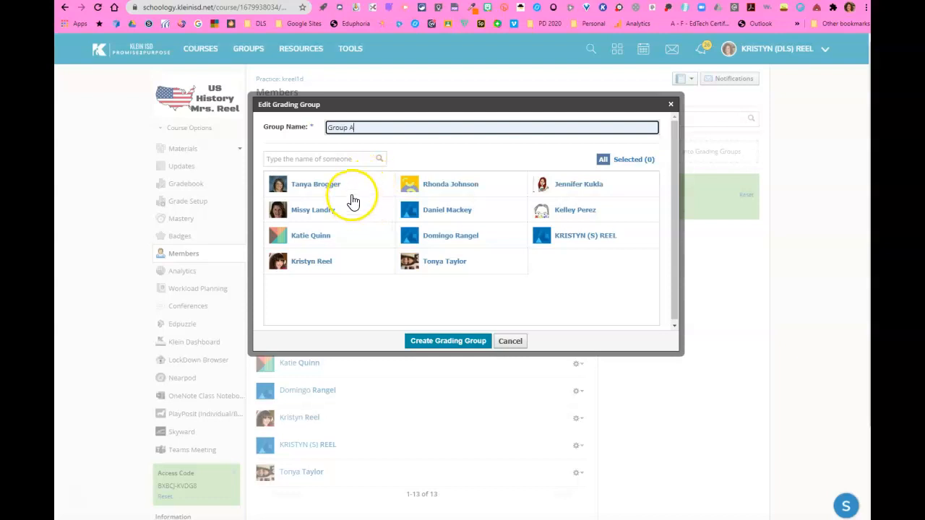
- Select five students as members of Group A
click(355, 189)
click(348, 209)
click(482, 211)
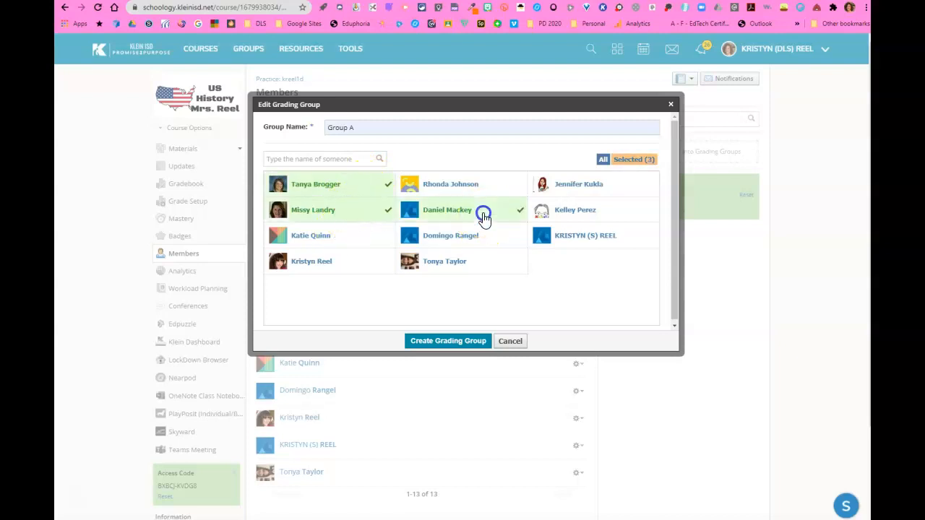
click(480, 235)
click(572, 235)
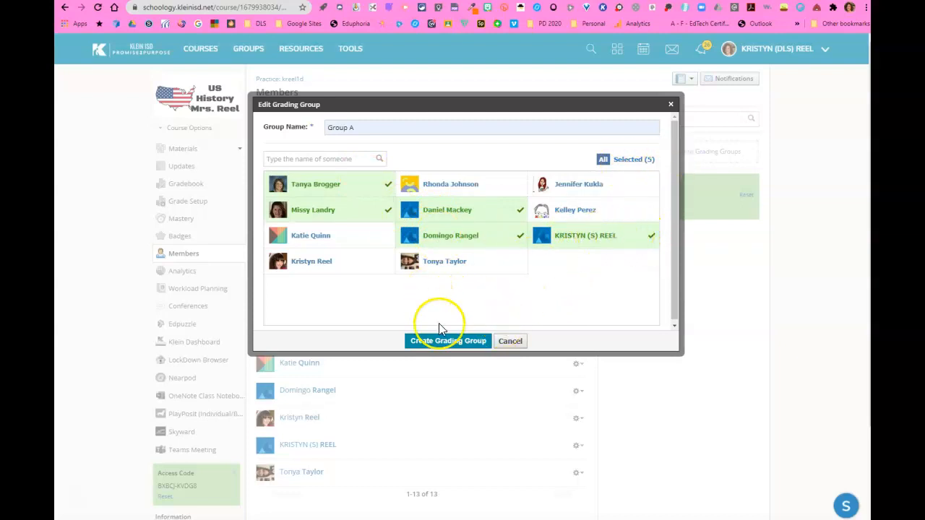
- Search the member list for a sixth student by first name, add them, and create the grading group
click(357, 158)
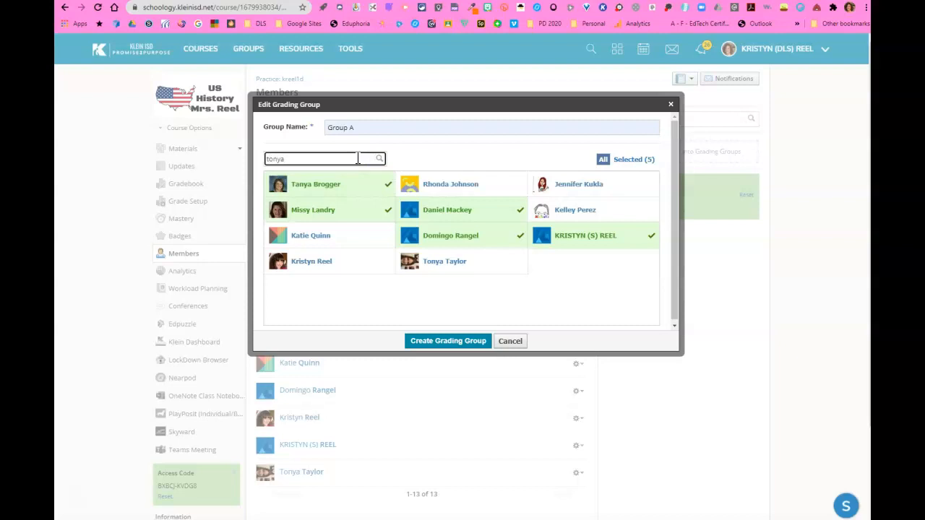
click(379, 159)
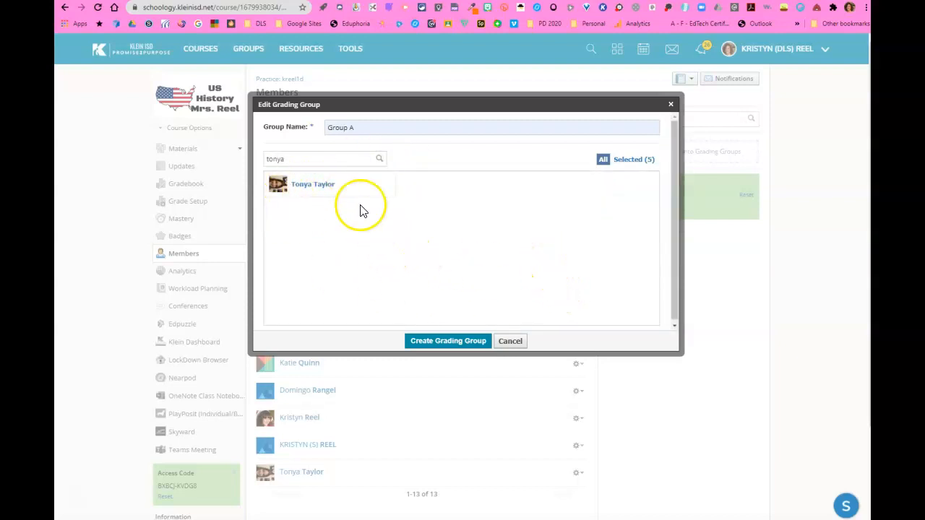
click(318, 186)
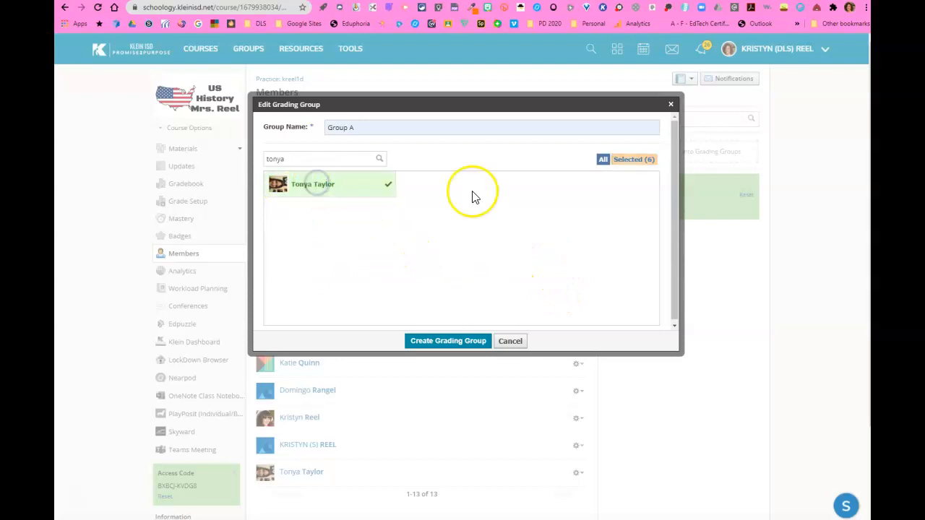
click(633, 160)
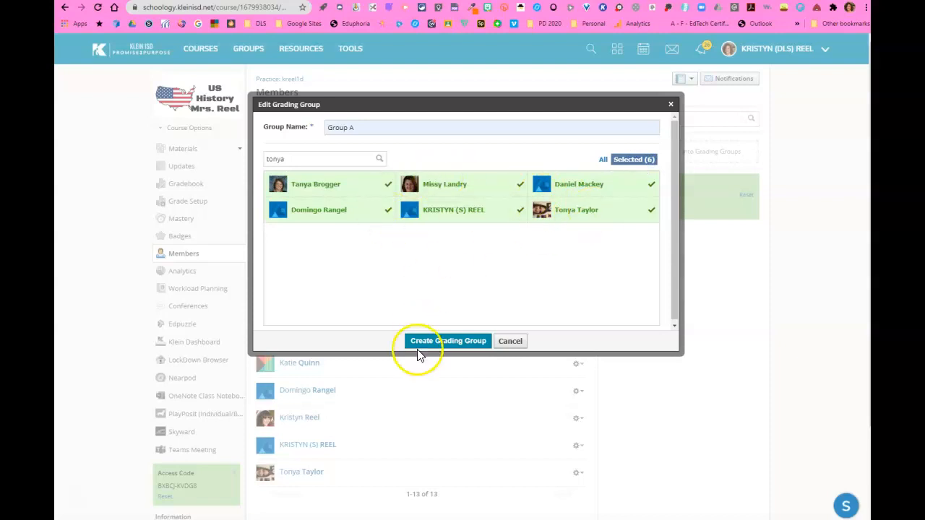
click(440, 344)
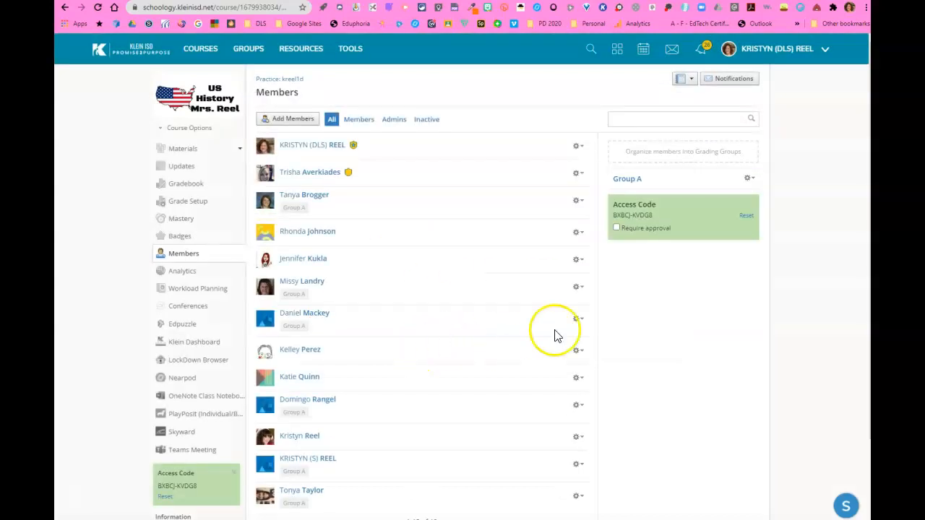
- Create a second grading group named Group B with four other students
click(703, 157)
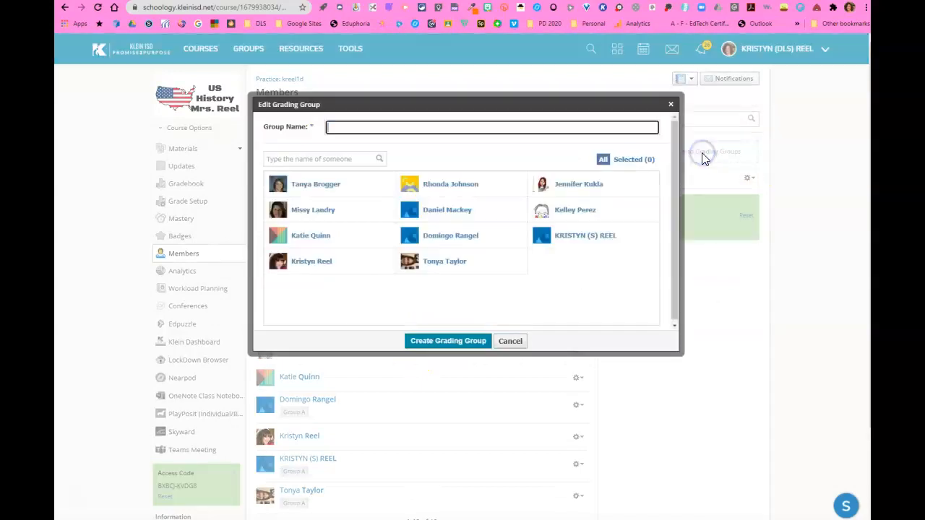
text(Group B)
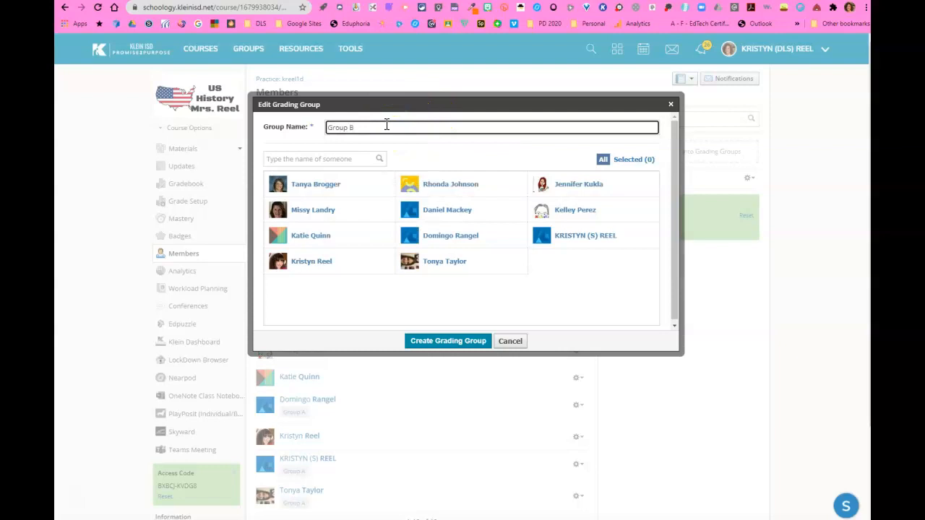
click(583, 181)
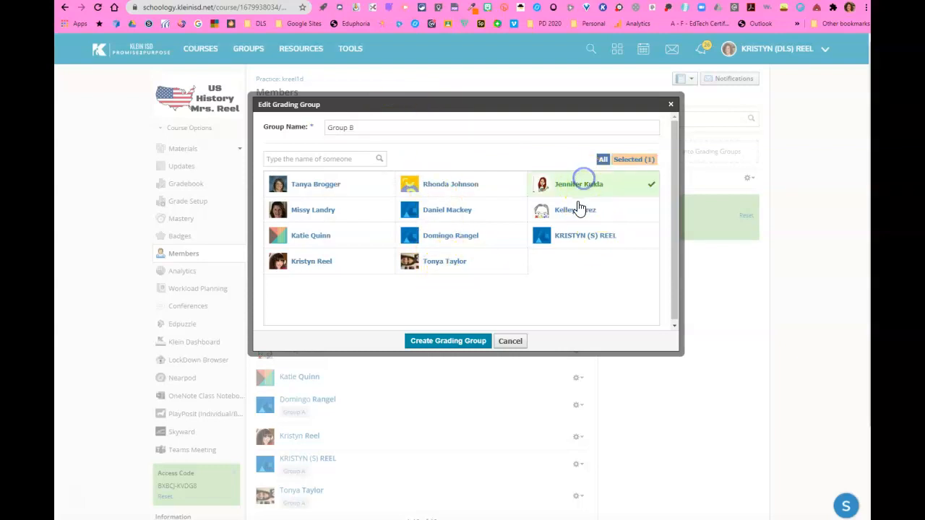
click(576, 209)
click(347, 266)
click(329, 238)
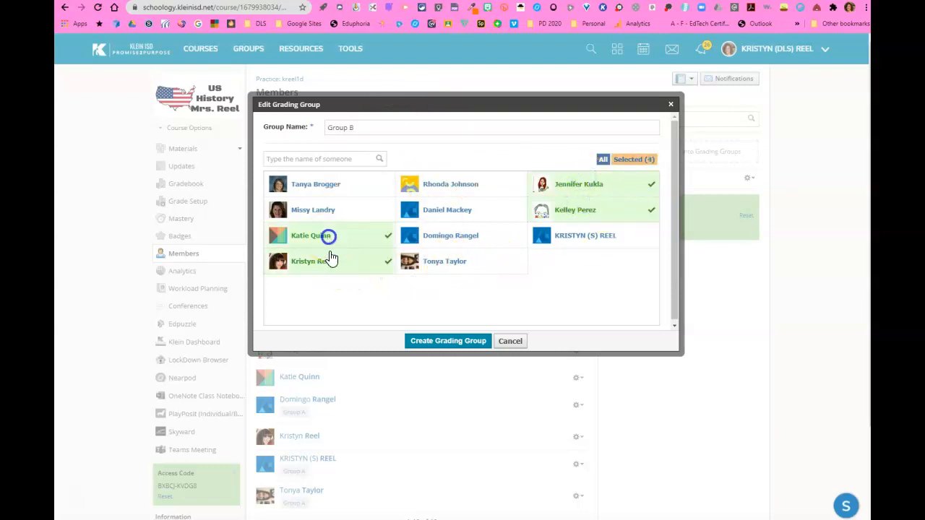
click(452, 340)
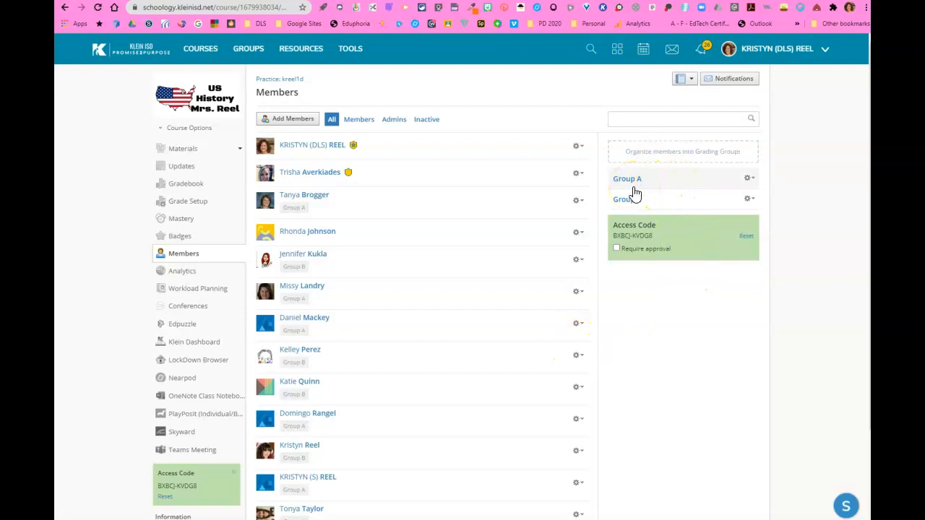
- Edit Group A to remove one student from it and save the group
click(748, 179)
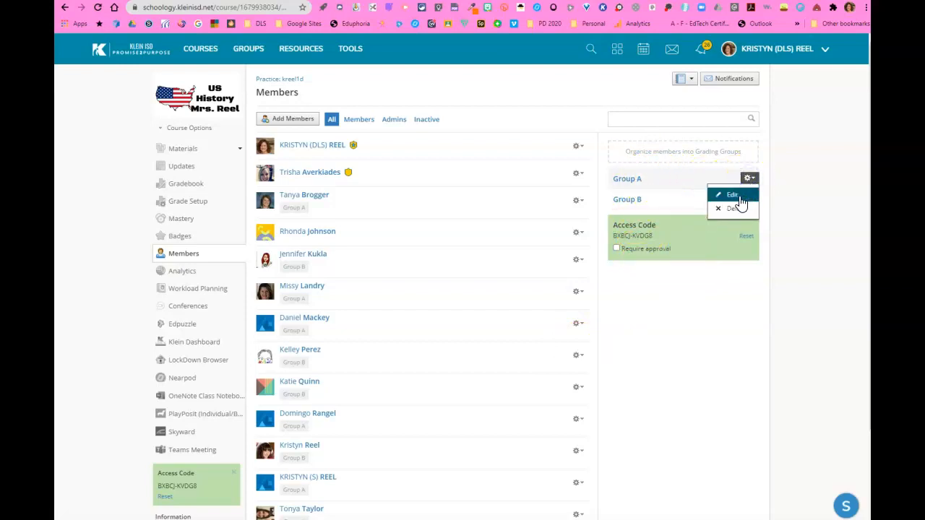
click(741, 202)
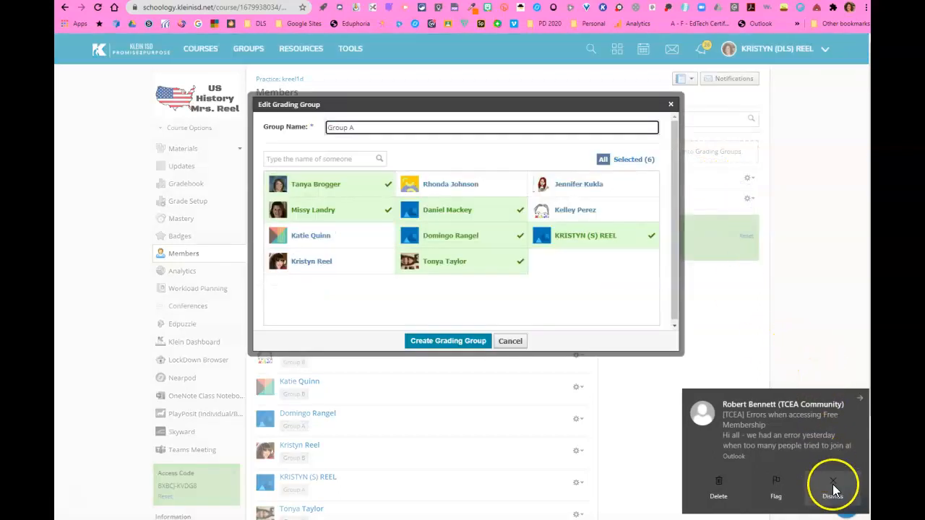
click(834, 489)
click(311, 212)
click(448, 343)
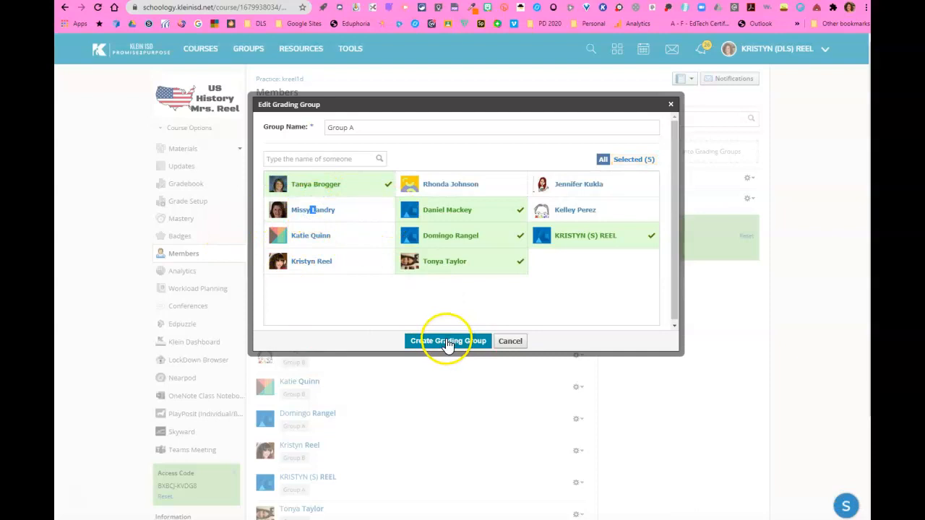
- Edit Group B to add that removed student and save the group
click(750, 199)
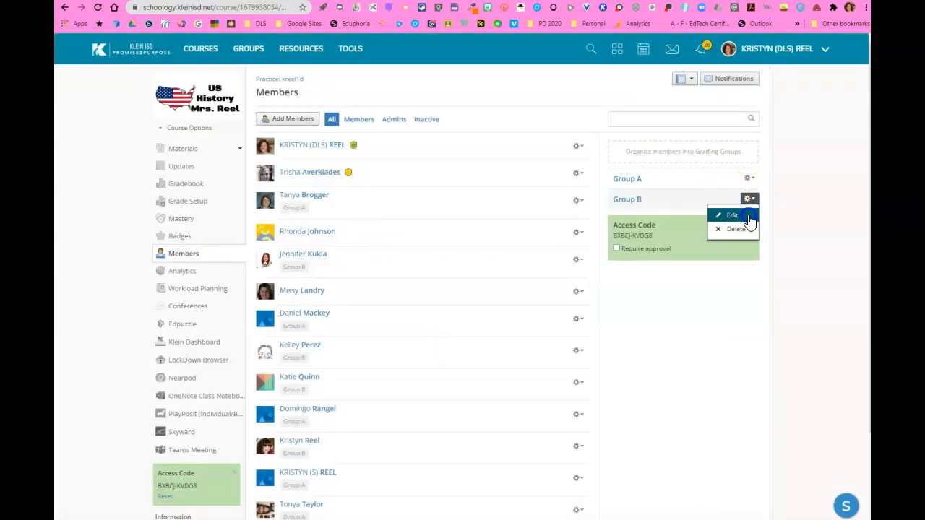
click(748, 217)
click(325, 208)
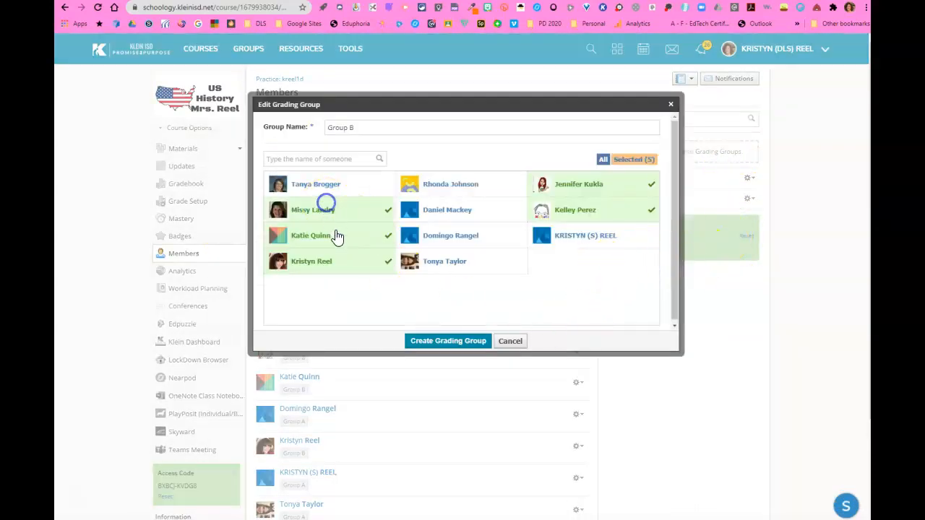
click(424, 348)
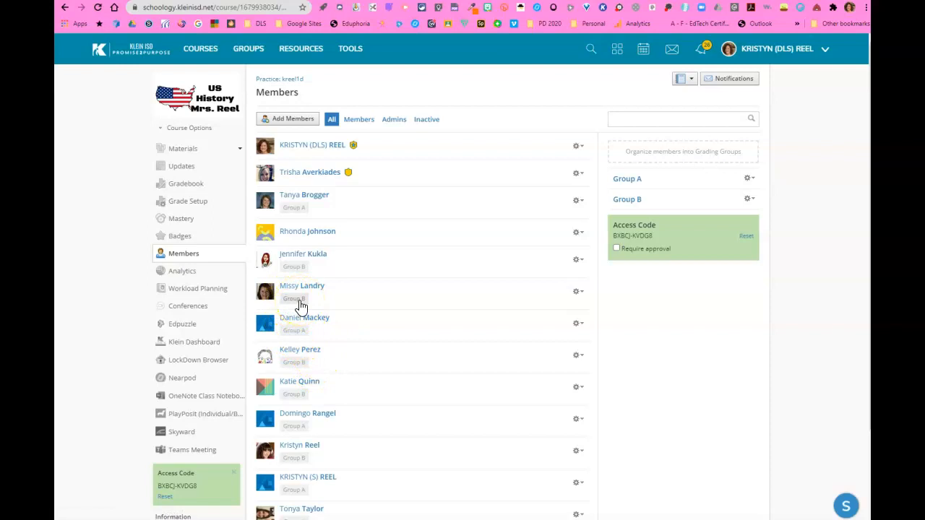
- Edit the Money Match assessment in Materials so it is assigned only to Group B, and save the changes
click(183, 152)
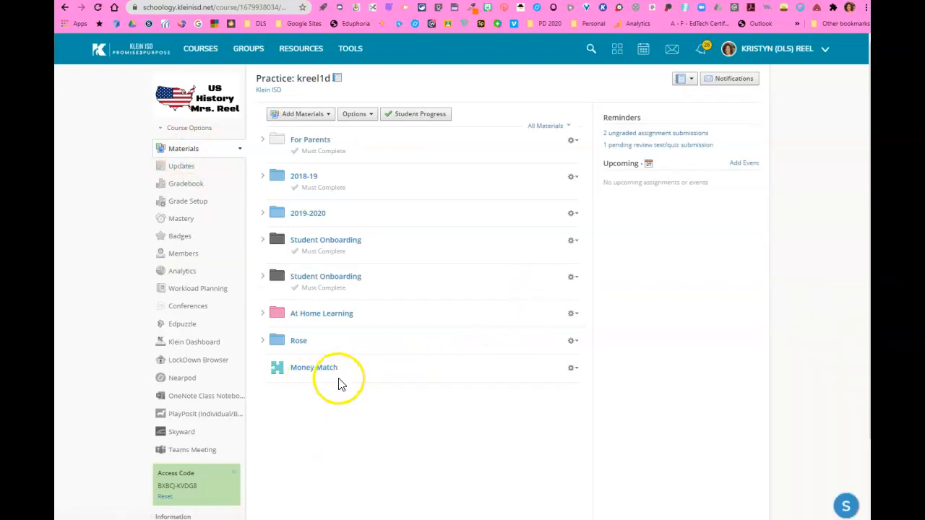
click(575, 370)
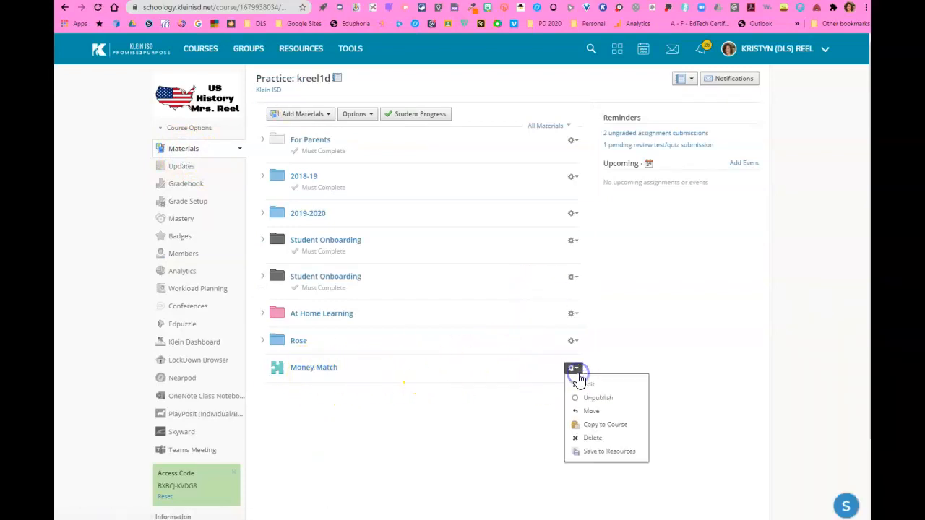
click(586, 388)
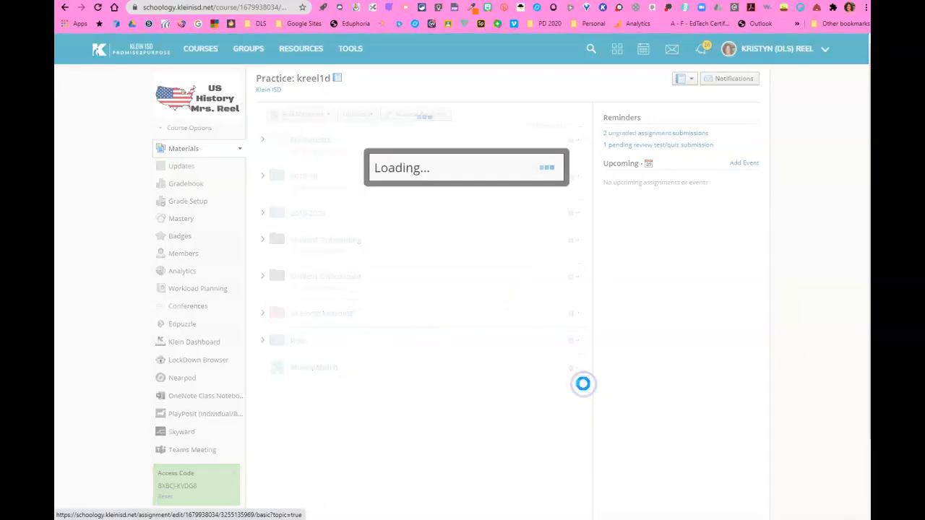
click(839, 497)
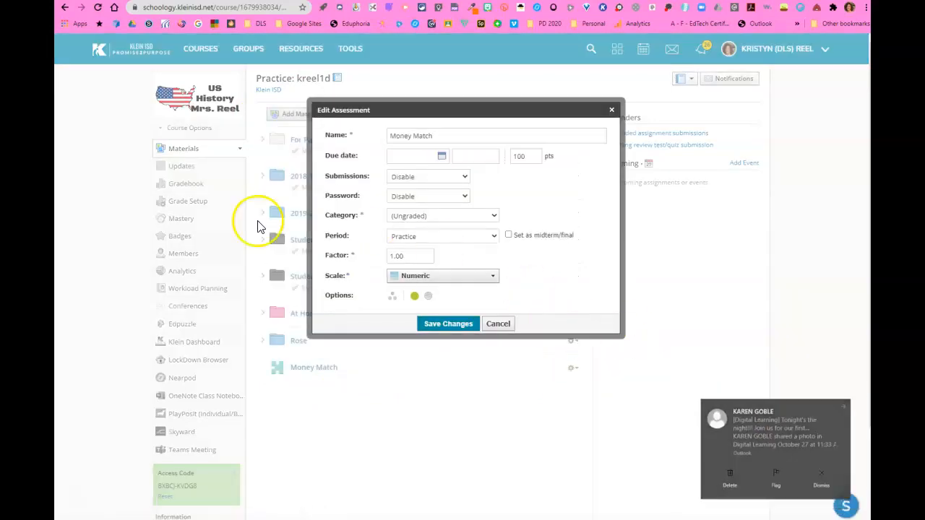
click(394, 299)
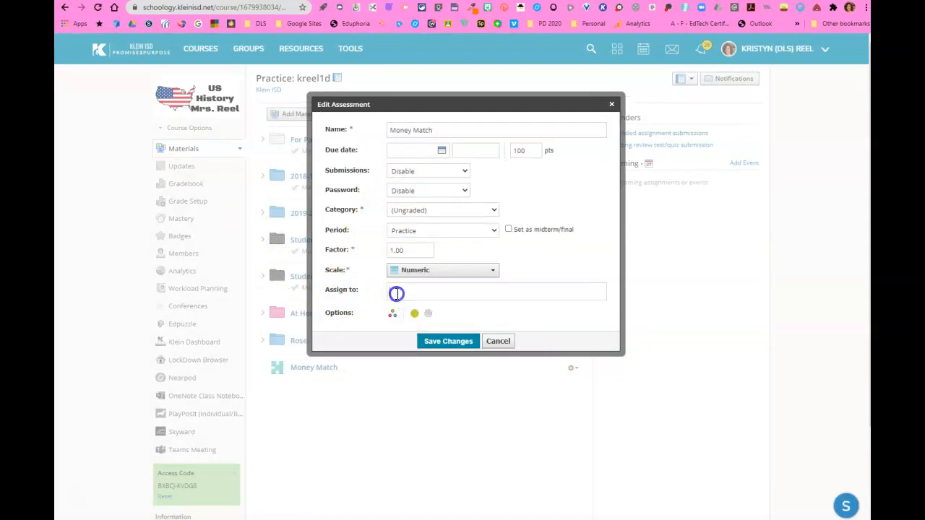
click(397, 293)
text(gr)
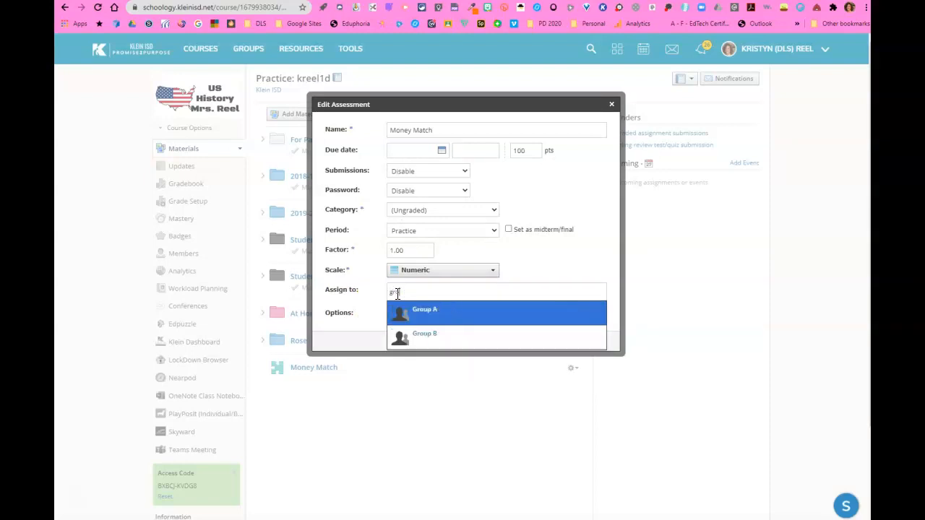
text(oup)
click(420, 338)
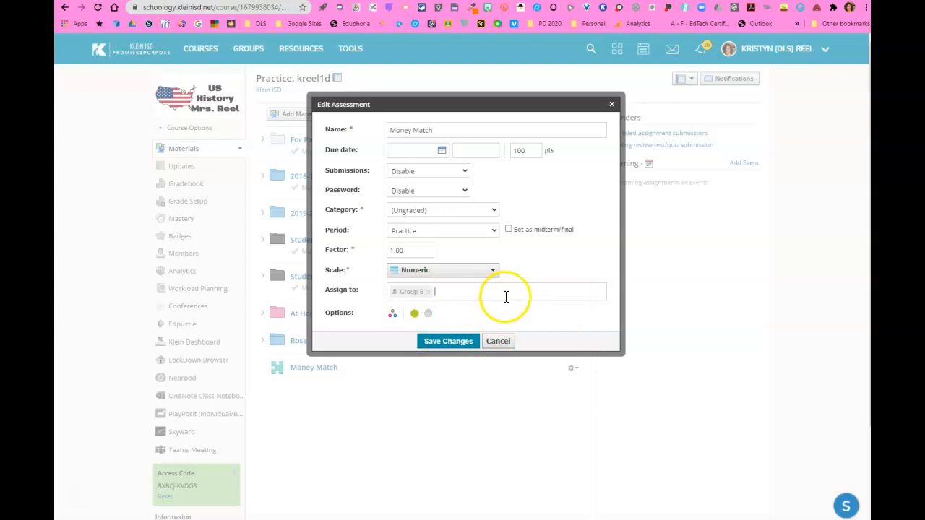
click(446, 353)
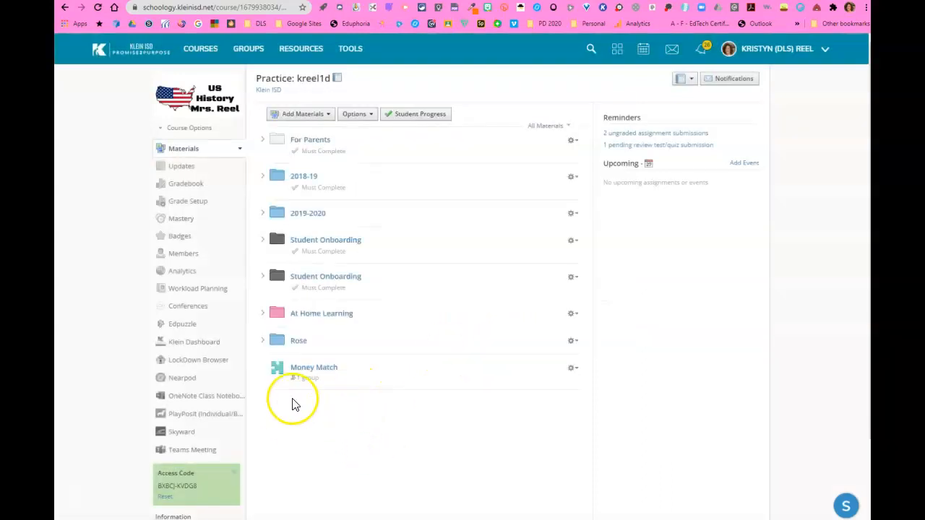
click(318, 385)
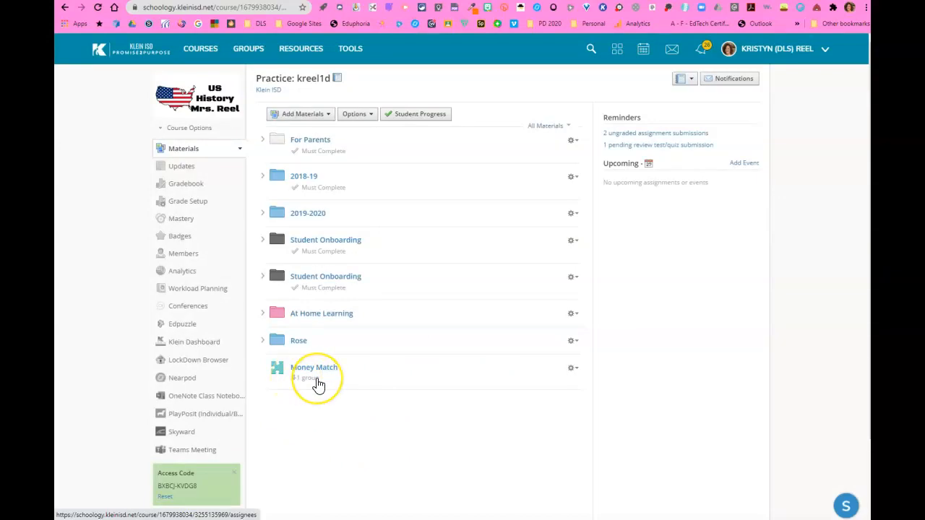
- Preview the course as one Group B student to see whether Money Match is listed, then return to the course
click(191, 128)
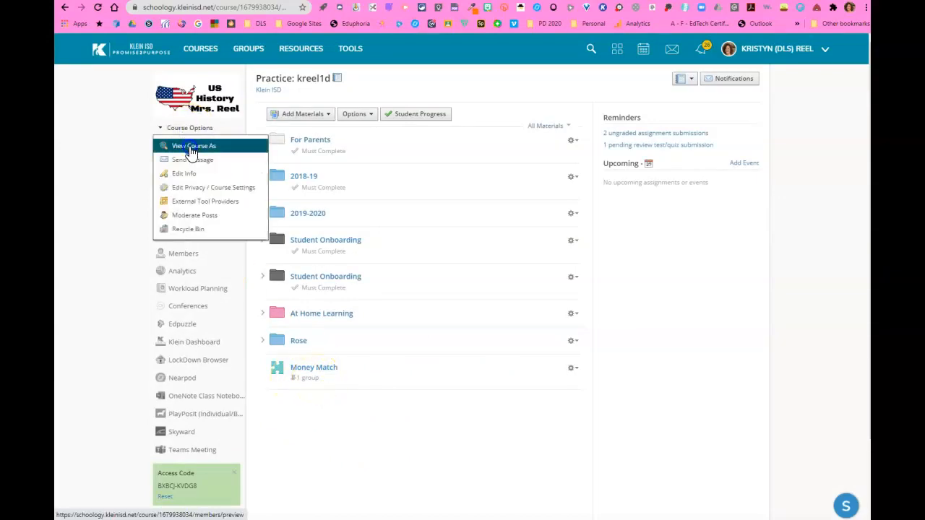
click(193, 152)
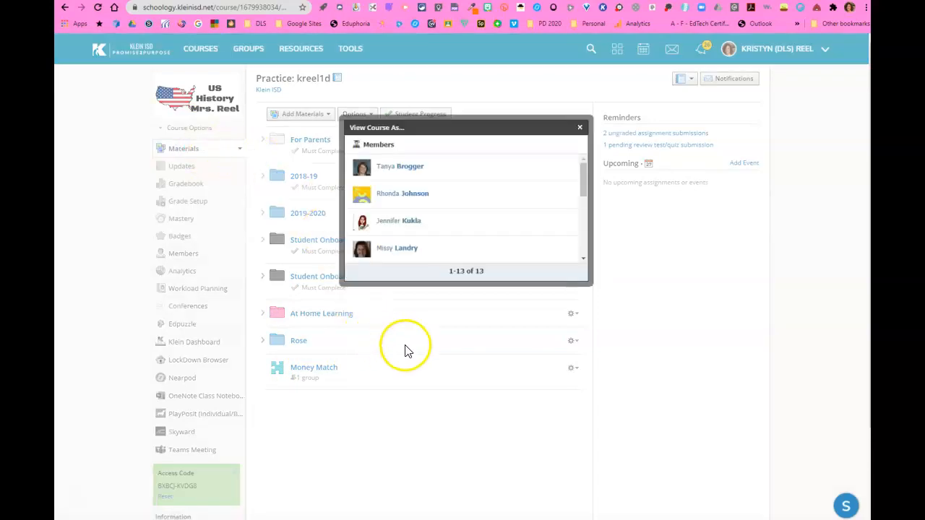
click(405, 253)
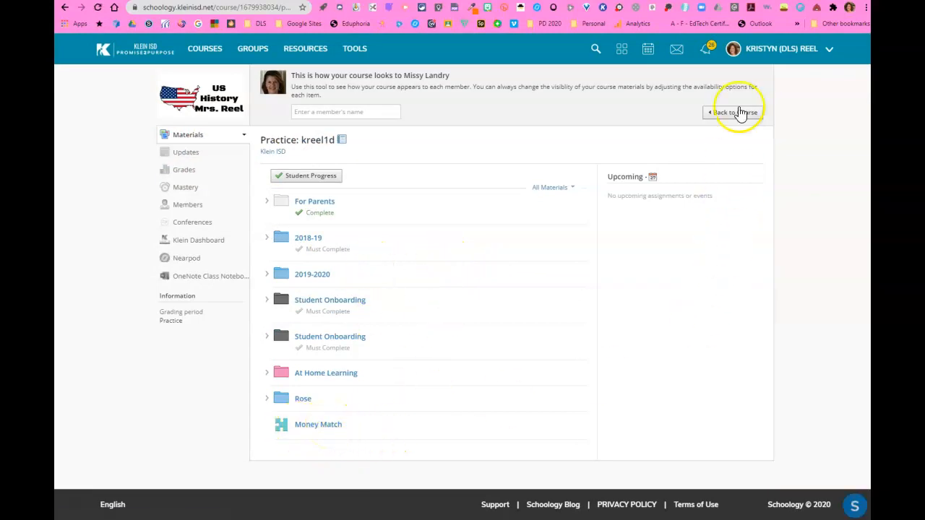
click(739, 115)
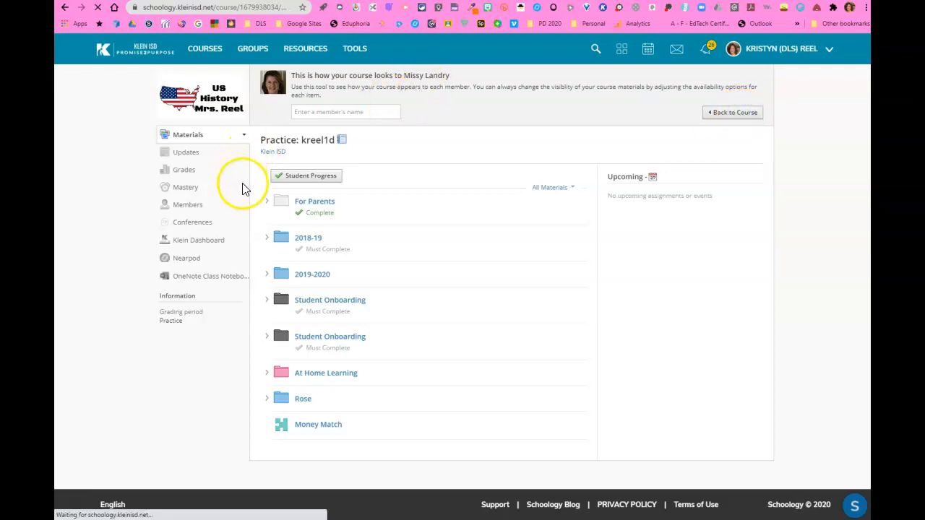
- Preview the course as a student outside Group B to see whether Money Match is listed, then return to the course
click(192, 128)
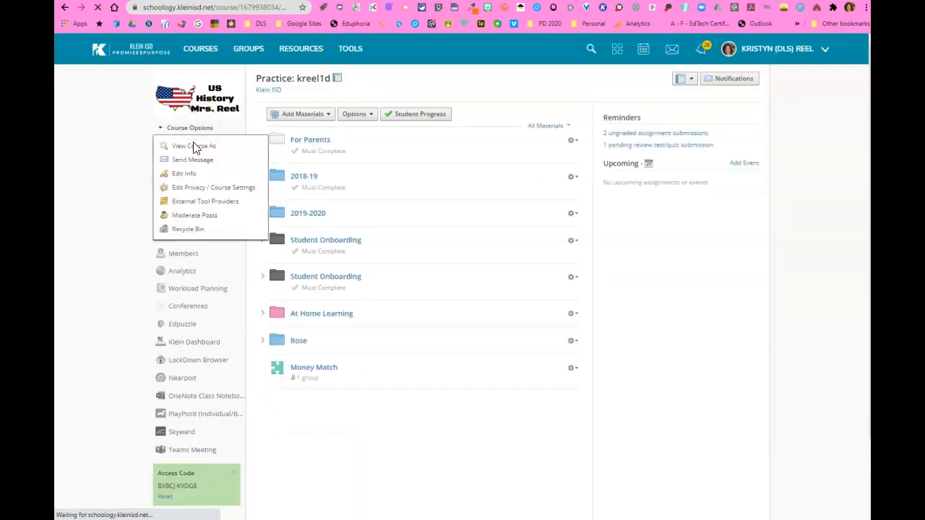
click(193, 146)
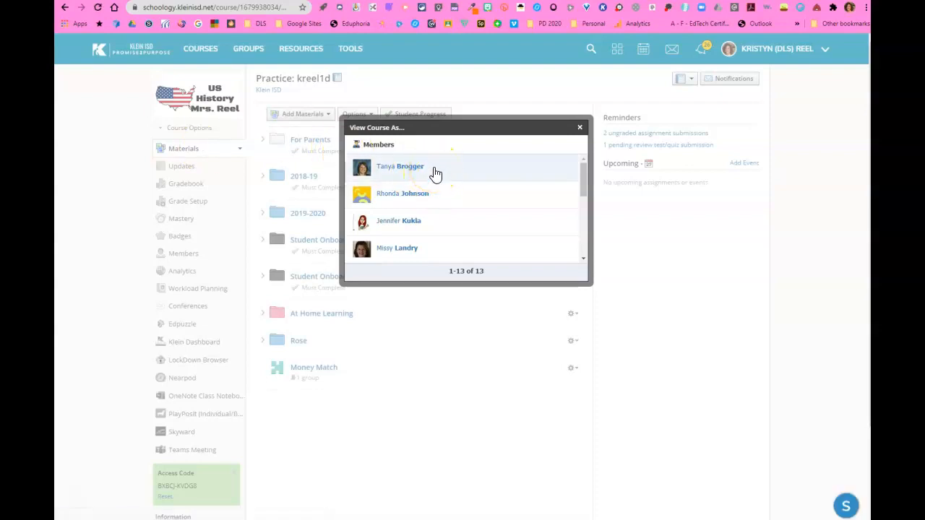
click(435, 173)
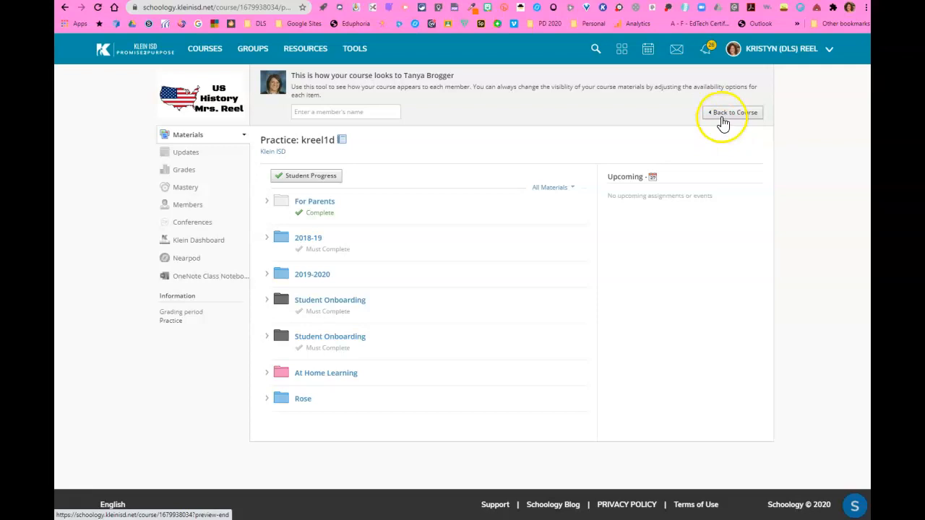
click(722, 117)
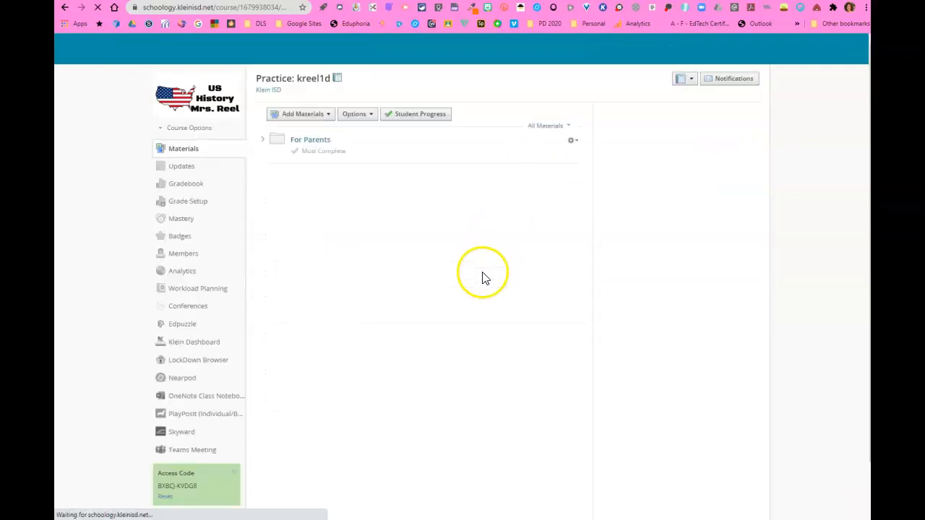